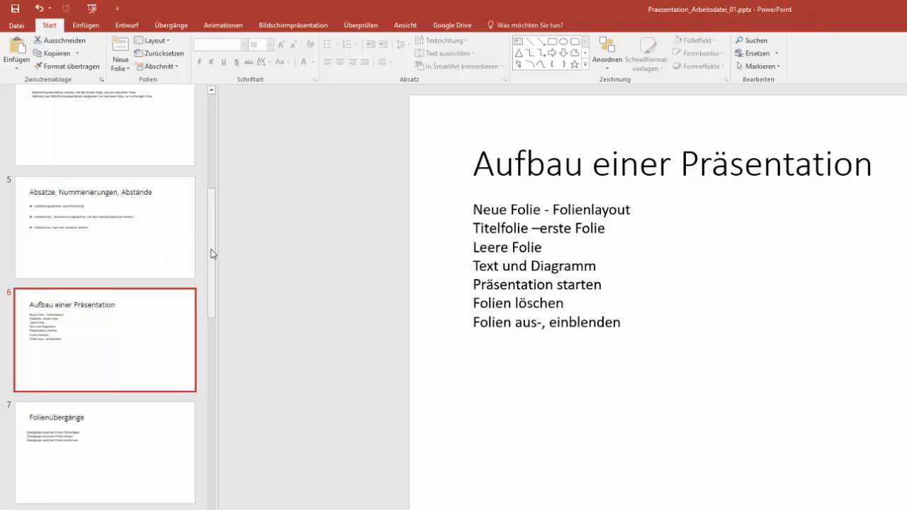
# Step: Look at the Folienübergänge slide, then return to the Aufbau einer Präsentation slide
pyautogui.moveTo(212, 248)
pyautogui.mouseDown()
pyautogui.moveTo(212, 156)
pyautogui.moveTo(182, 278)
pyautogui.mouseUp()
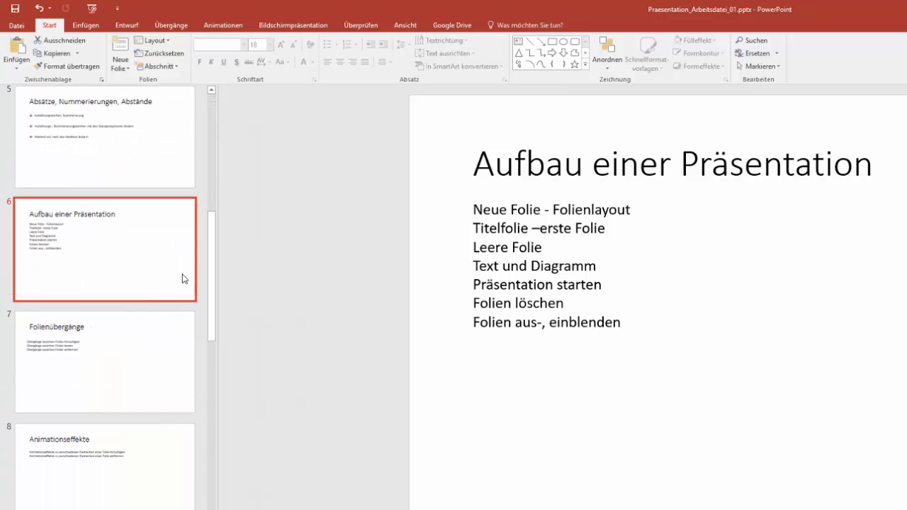
pyautogui.click(99, 356)
pyautogui.click(107, 248)
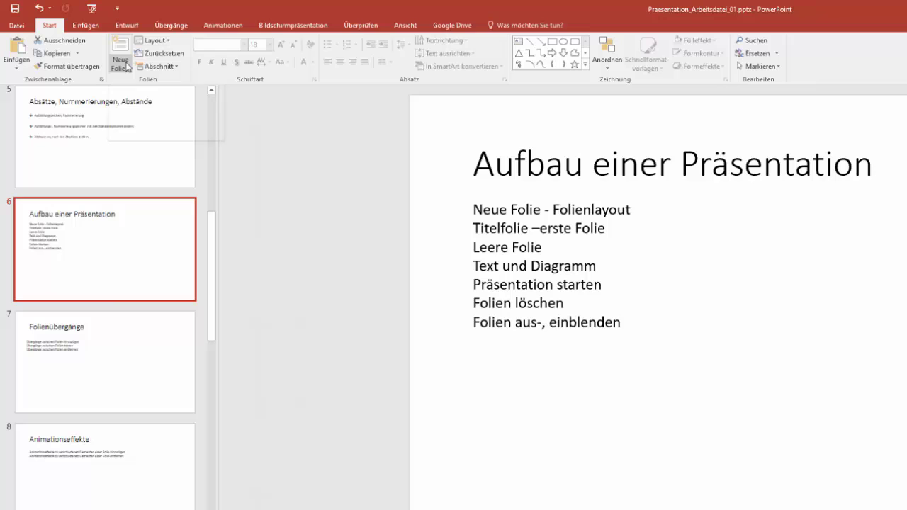
# Step: Insert a new Titelfolie-layout slide 7 after Aufbau einer Präsentation from the Einfügen ribbon
pyautogui.click(84, 27)
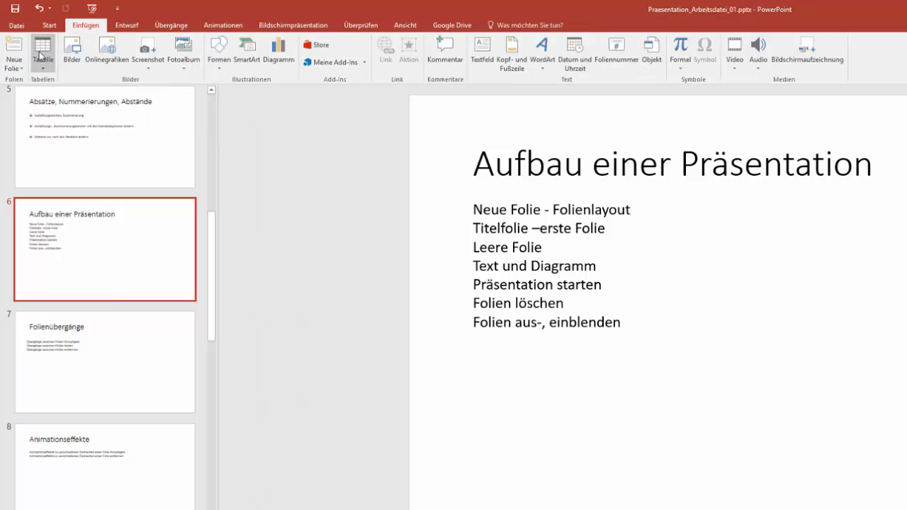
pyautogui.click(23, 69)
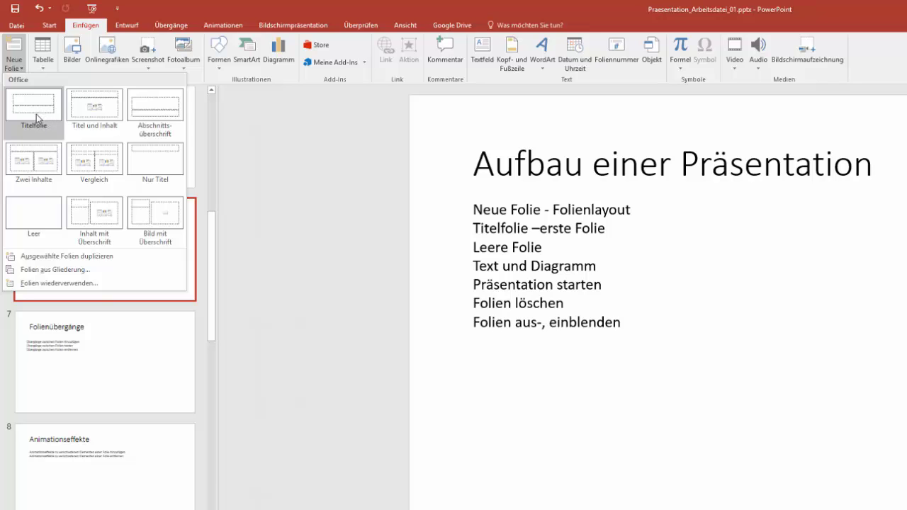
pyautogui.click(36, 114)
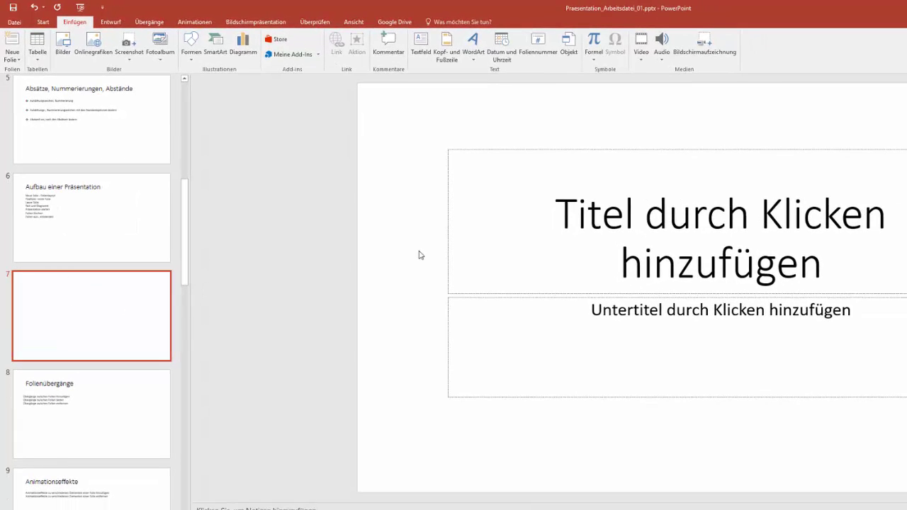
# Step: Fill slide 7 with the title 'Meine erste Präsentation' and the subtitle 'Mit Powerpoint'
pyautogui.click(654, 220)
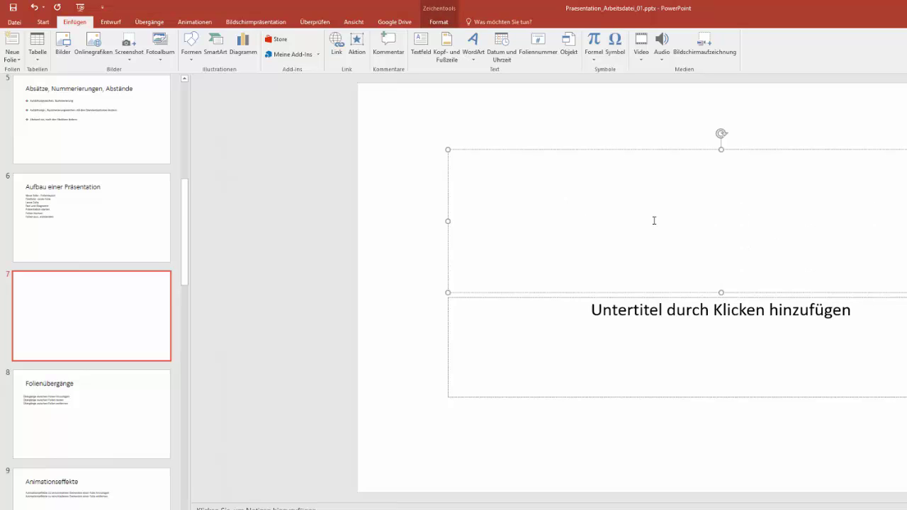
pyautogui.write('Meine')
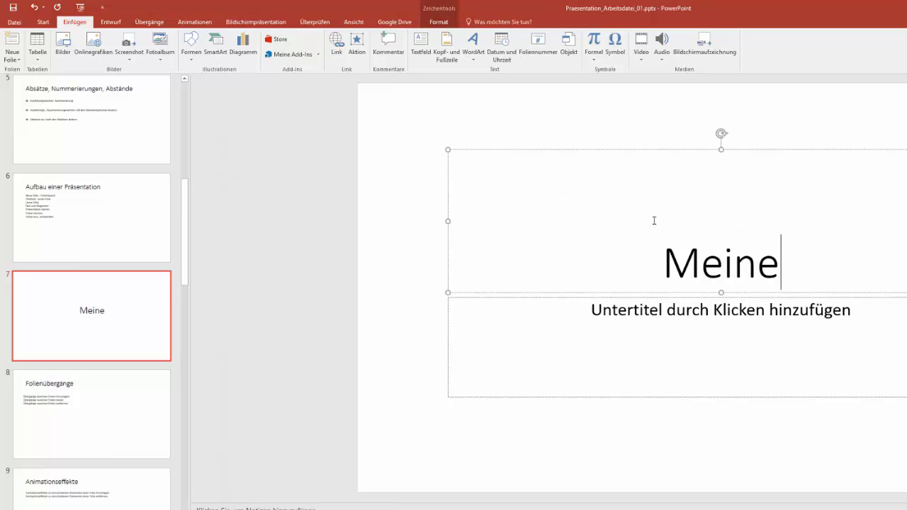
pyautogui.write(' erste P')
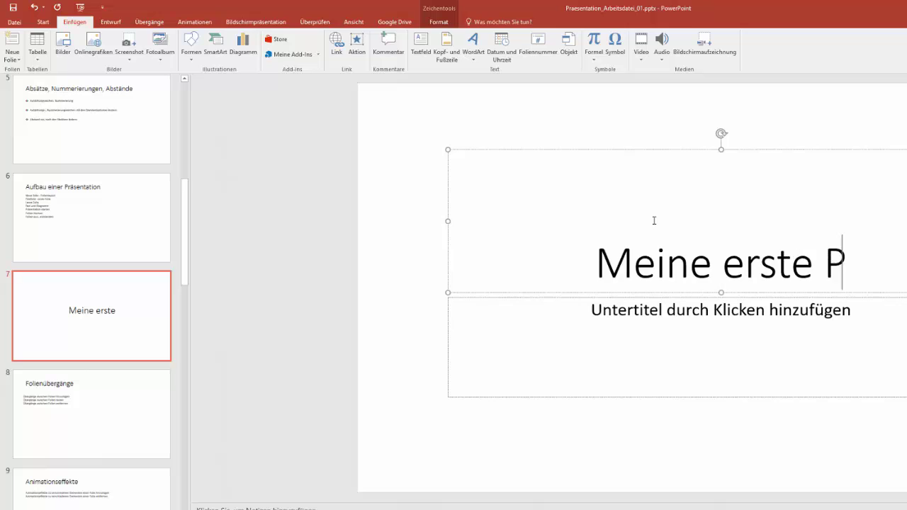
pyautogui.write('räsenta')
pyautogui.write('ti')
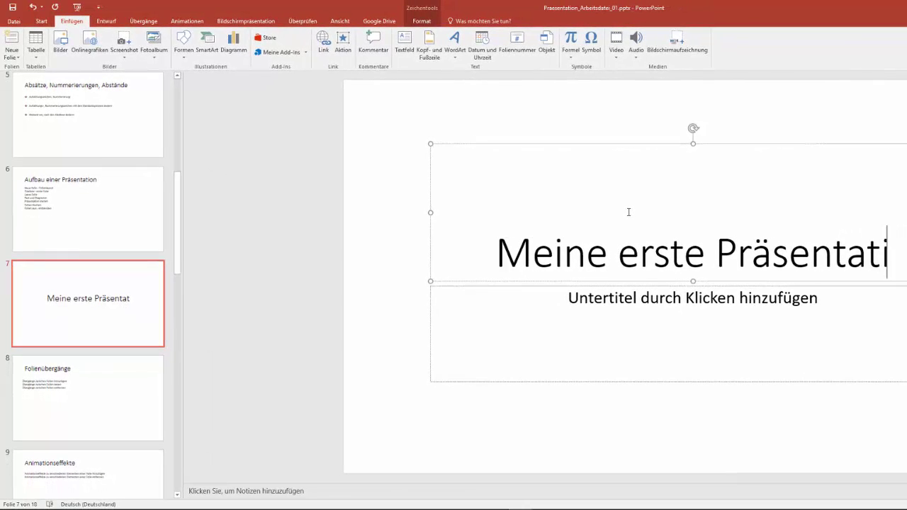
pyautogui.write('on')
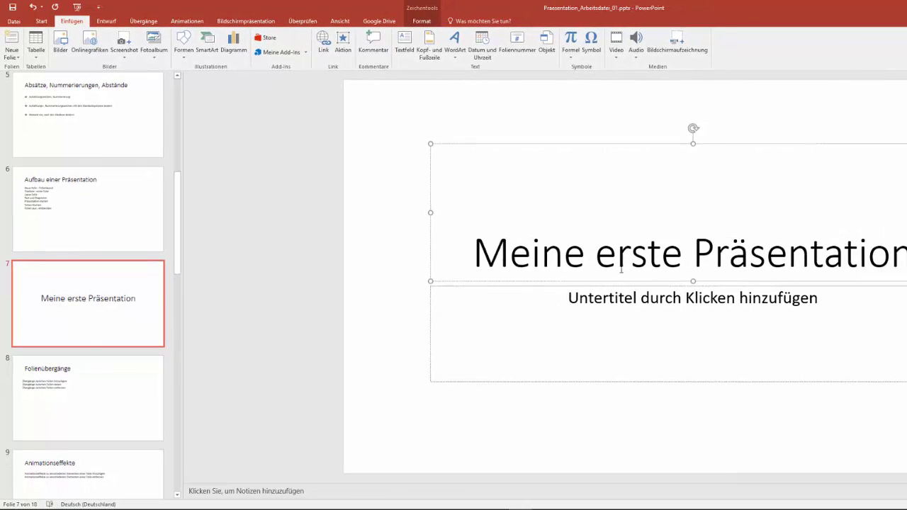
pyautogui.click(627, 299)
pyautogui.write('M')
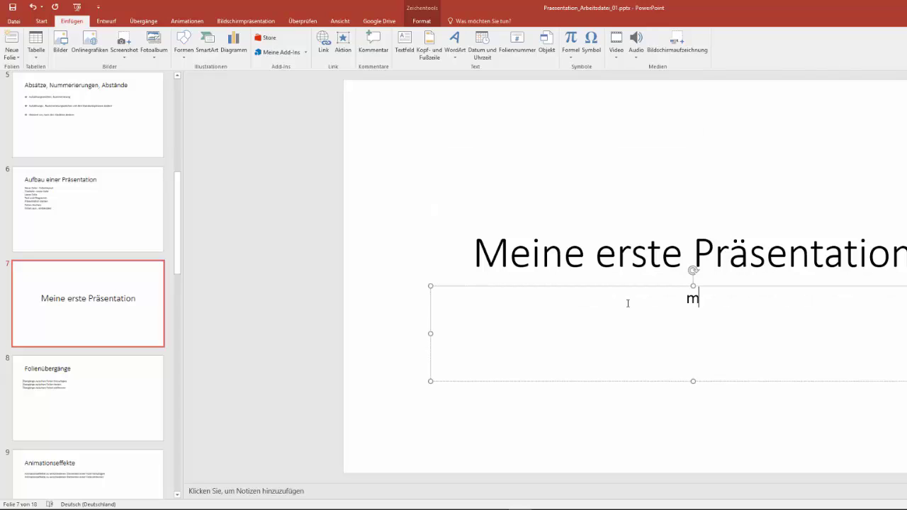
pyautogui.write('it n')
pyautogui.press('BackSpace')
pyautogui.press('BackSpace')
pyautogui.write('Power')
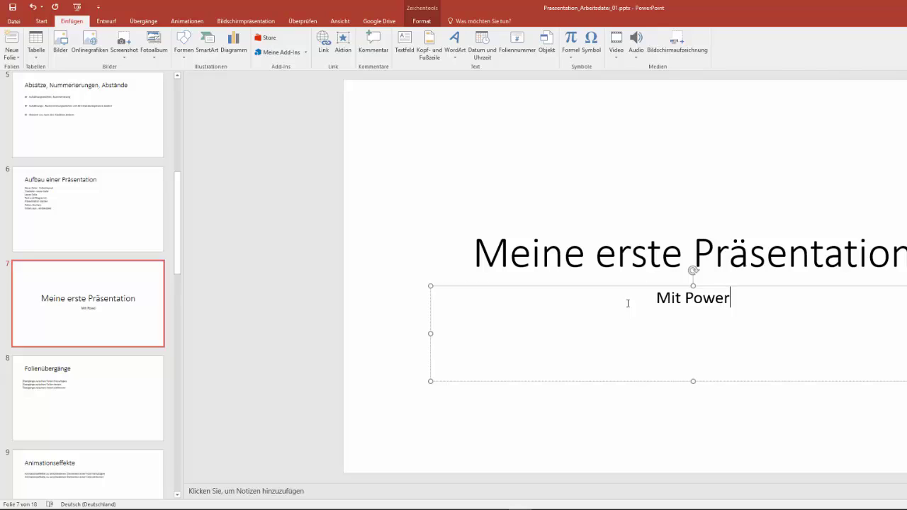
pyautogui.write('point')
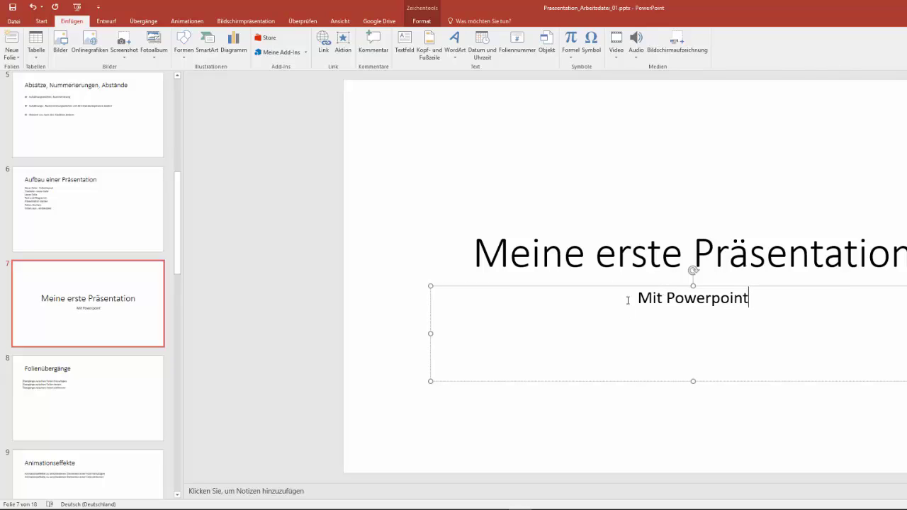
pyautogui.click(671, 195)
pyautogui.click(461, 309)
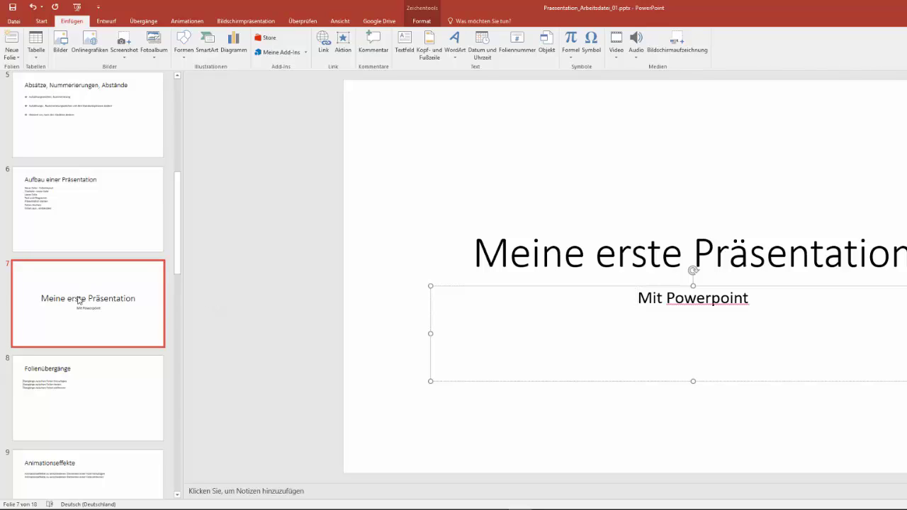
# Step: Drag the Meine erste Präsentation slide to position 1, then check slides 2, 3 and 1
pyautogui.moveTo(79, 300)
pyautogui.mouseDown()
pyautogui.moveTo(79, 44)
pyautogui.moveTo(75, 91)
pyautogui.mouseUp()
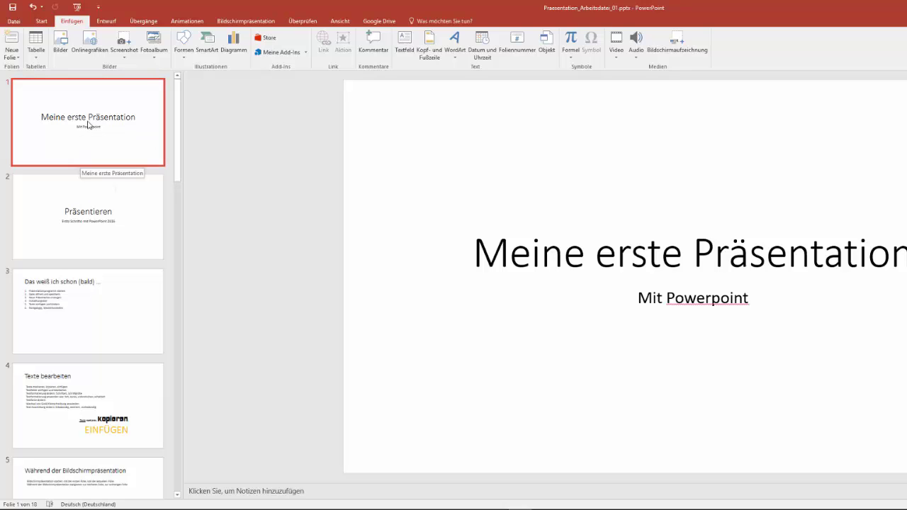
pyautogui.click(76, 203)
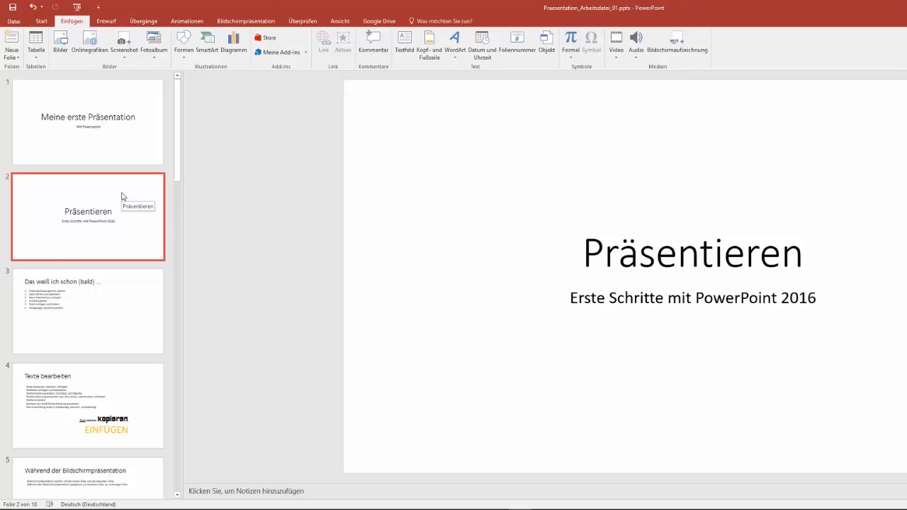
pyautogui.click(119, 122)
pyautogui.click(74, 292)
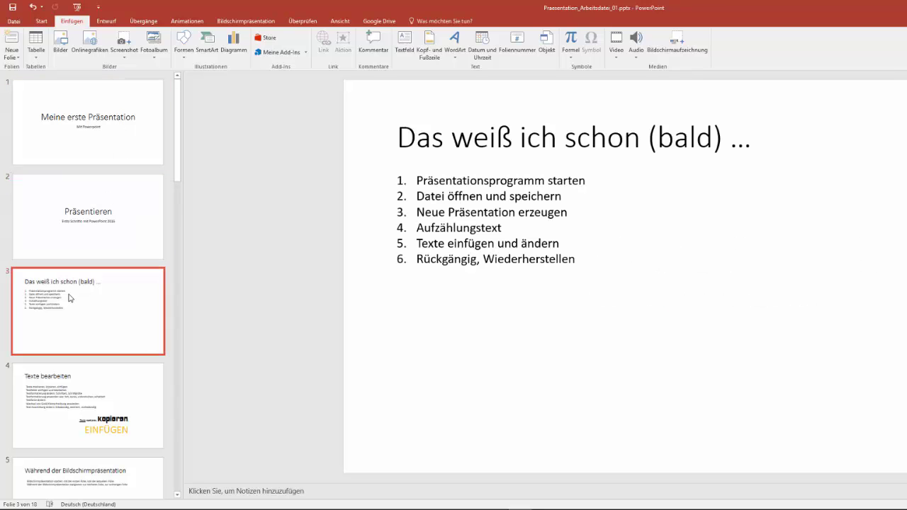
pyautogui.click(107, 128)
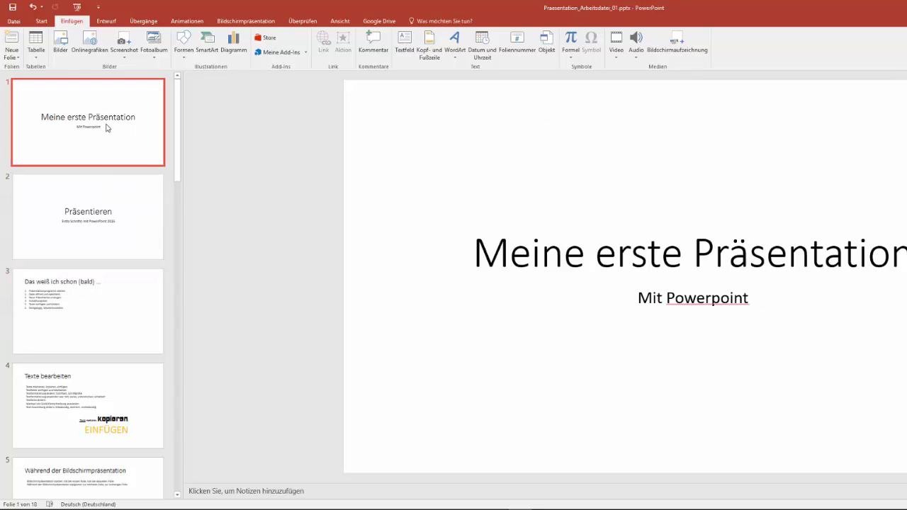
# Step: Insert a Titel und Inhalt slide after slide 1 titled 'safdfsdfasf'
pyautogui.click(19, 58)
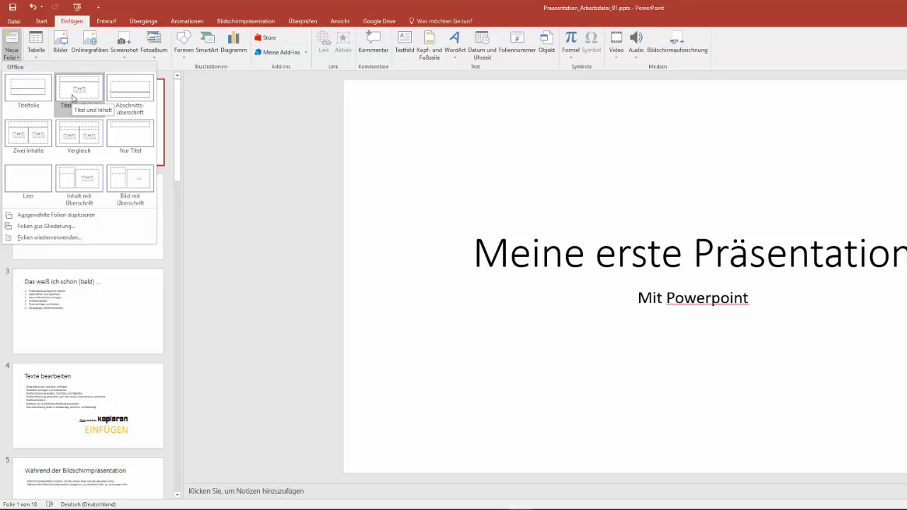
pyautogui.click(72, 98)
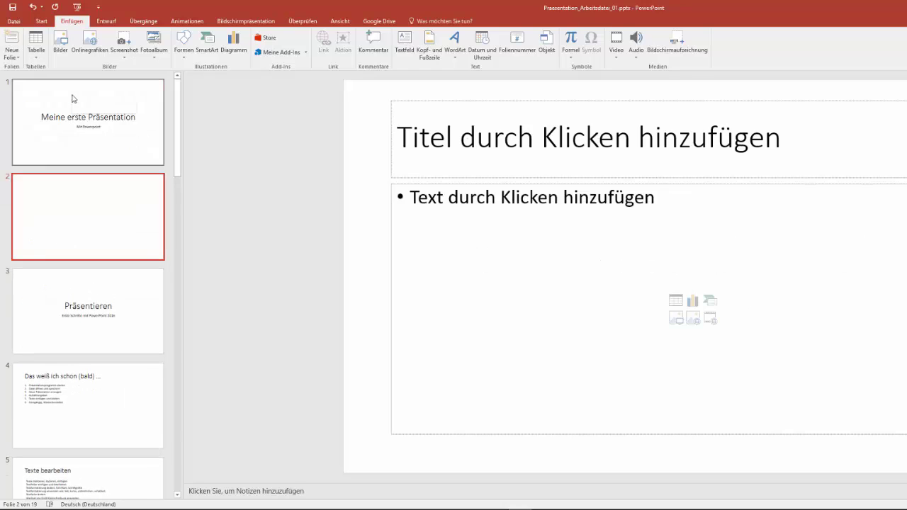
pyautogui.click(618, 136)
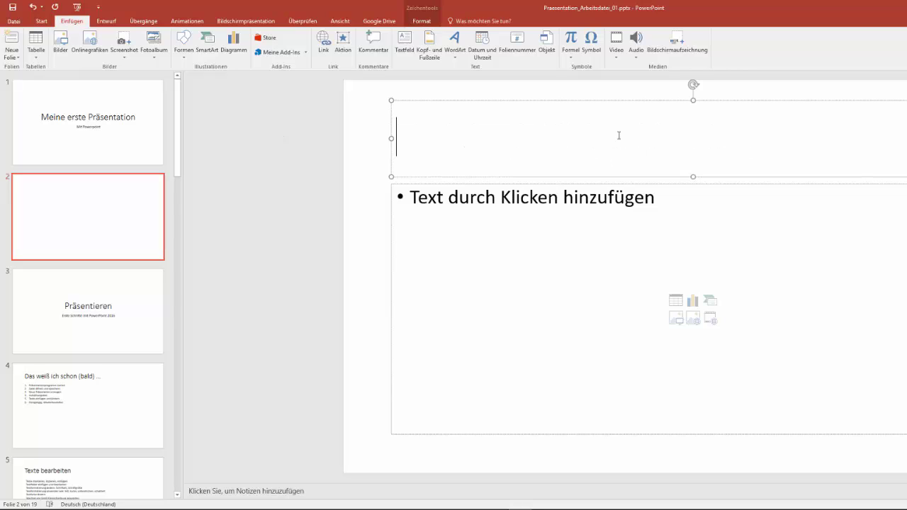
pyautogui.write('safdfsdfasf')
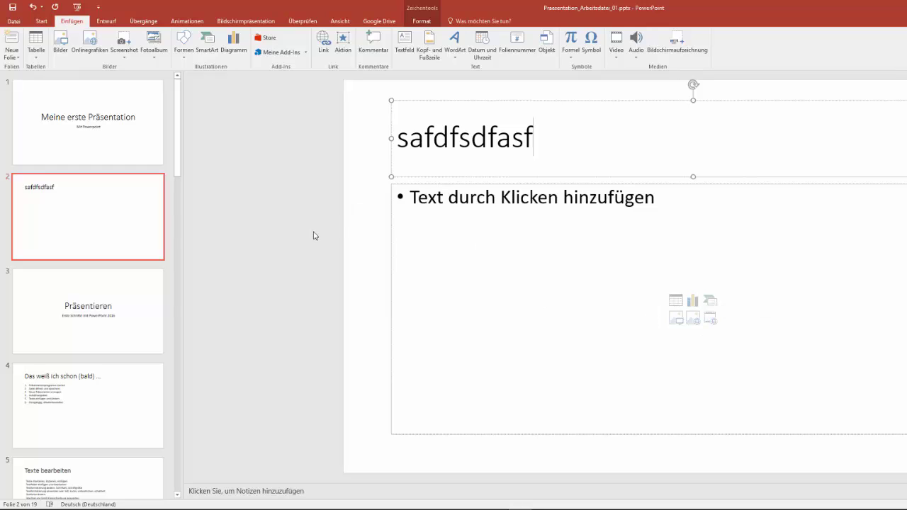
# Step: Check the Aufbau einer Präsentation slide, then go back to the new slide 2
pyautogui.moveTo(178, 162); pyautogui.dragTo(167, 271)
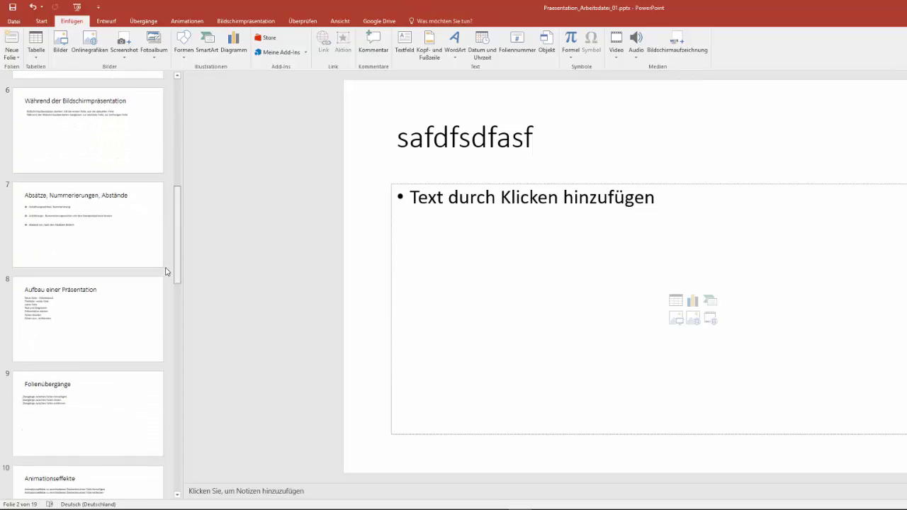
pyautogui.scroll(-2, 167, 272)
pyautogui.click(106, 260)
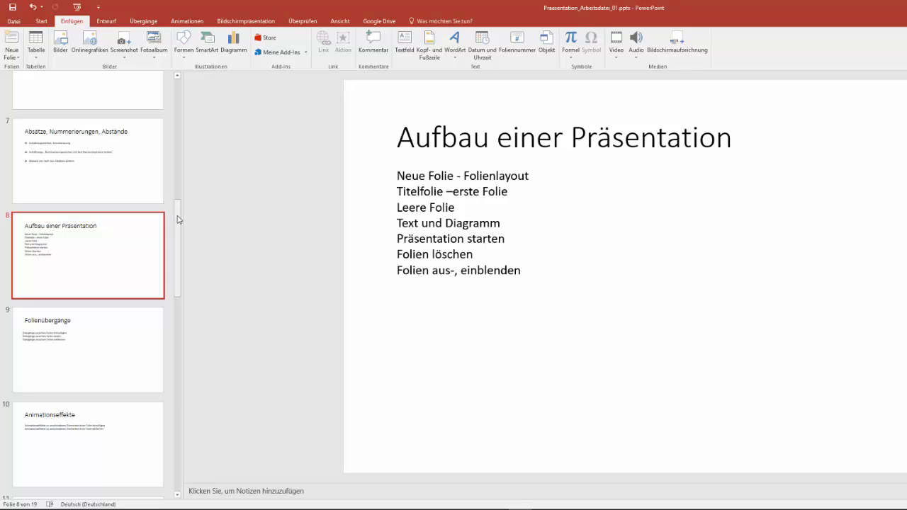
pyautogui.moveTo(178, 218); pyautogui.dragTo(178, 102)
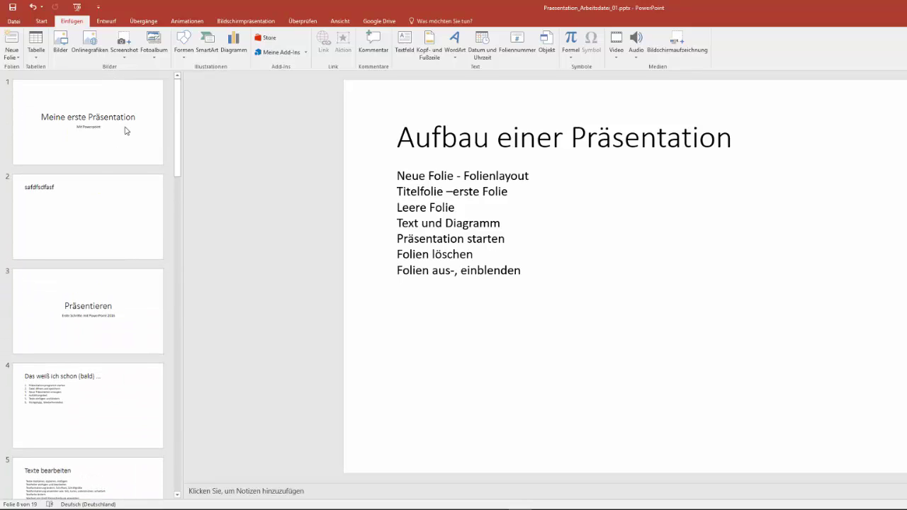
pyautogui.click(73, 205)
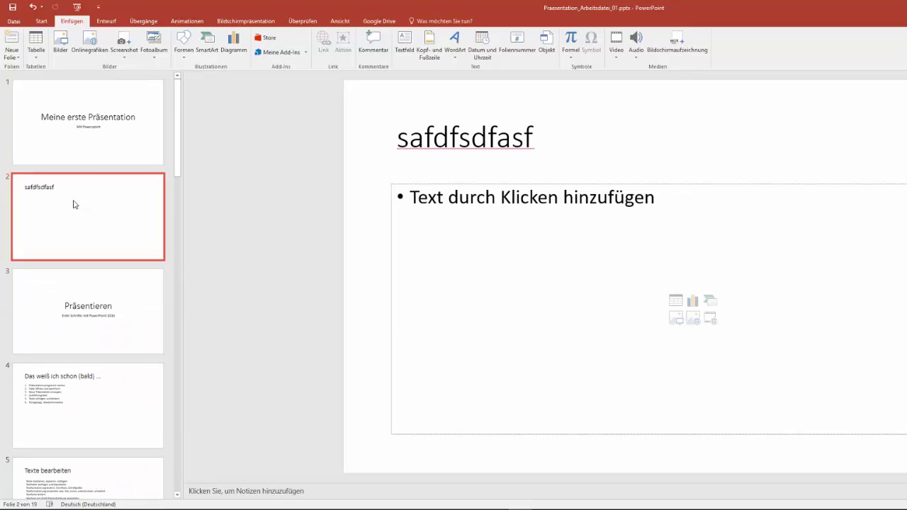
# Step: Insert a blank slide 3 and draw a text box in its upper middle
pyautogui.click(20, 59)
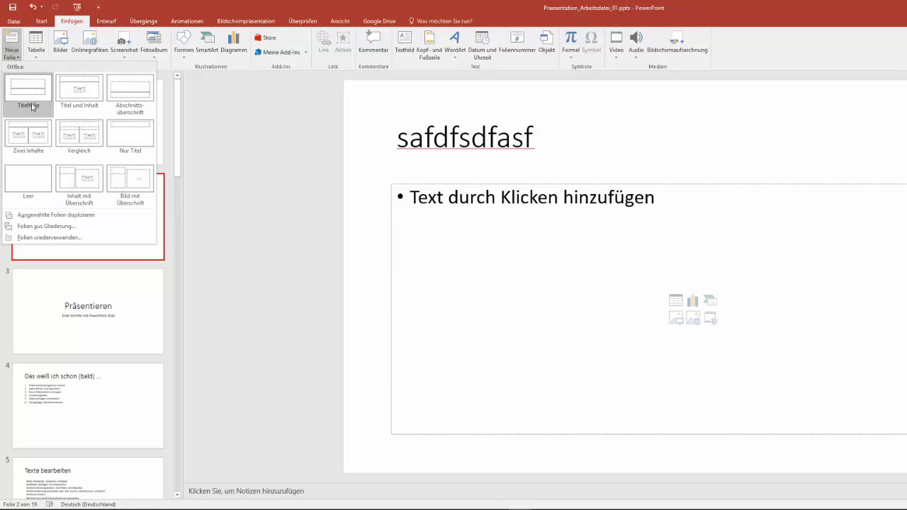
pyautogui.click(26, 179)
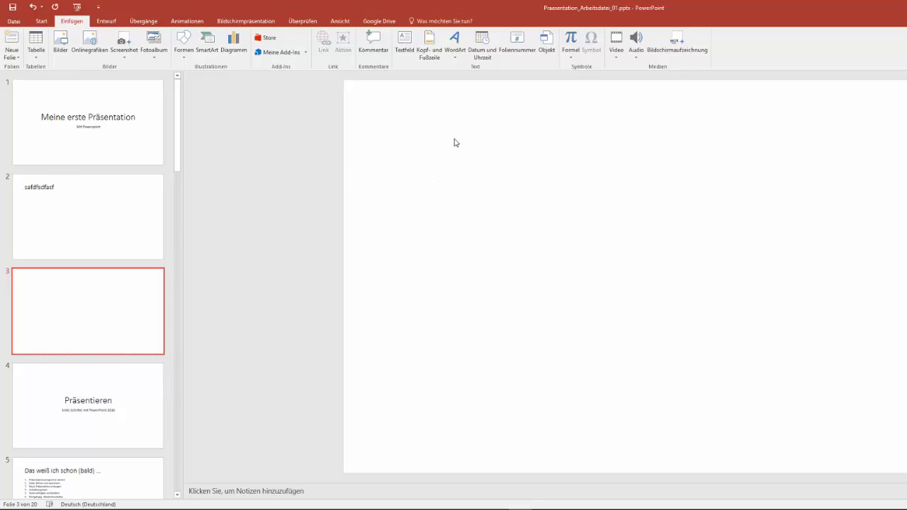
pyautogui.click(405, 43)
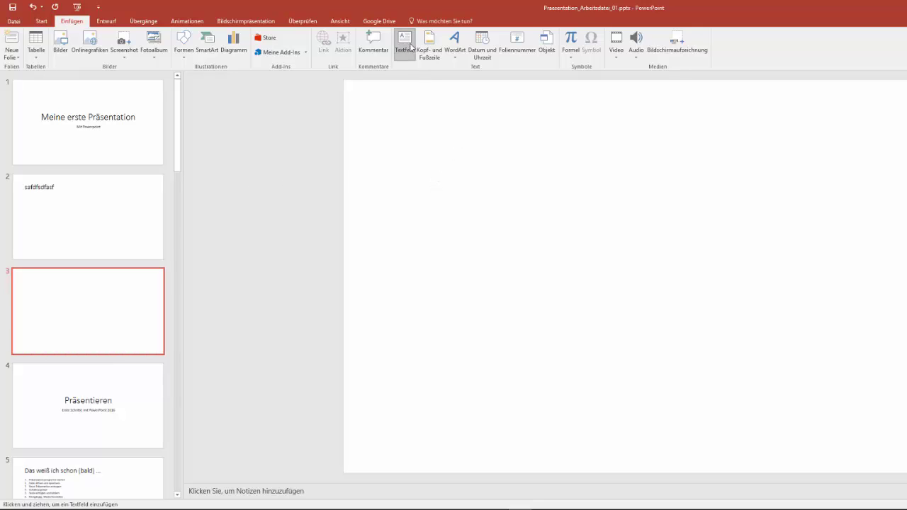
pyautogui.moveTo(432, 134); pyautogui.dragTo(656, 234)
# Step: Type four lines in the text box: sfdsadfsadf, sadfsadf, sadf Sfsafsdf, sfsdf
pyautogui.write('sfdsa')
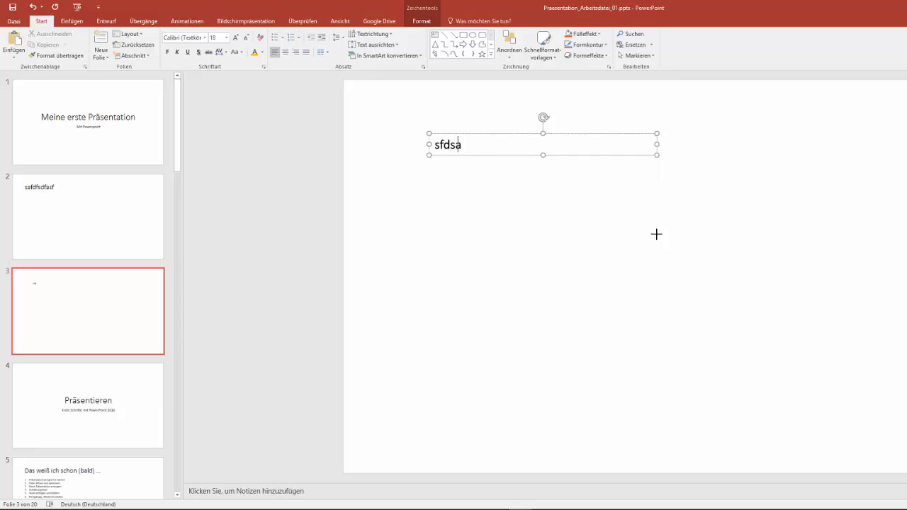
pyautogui.write('dfsadf')
pyautogui.press('Return')
pyautogui.write('sadfsadf')
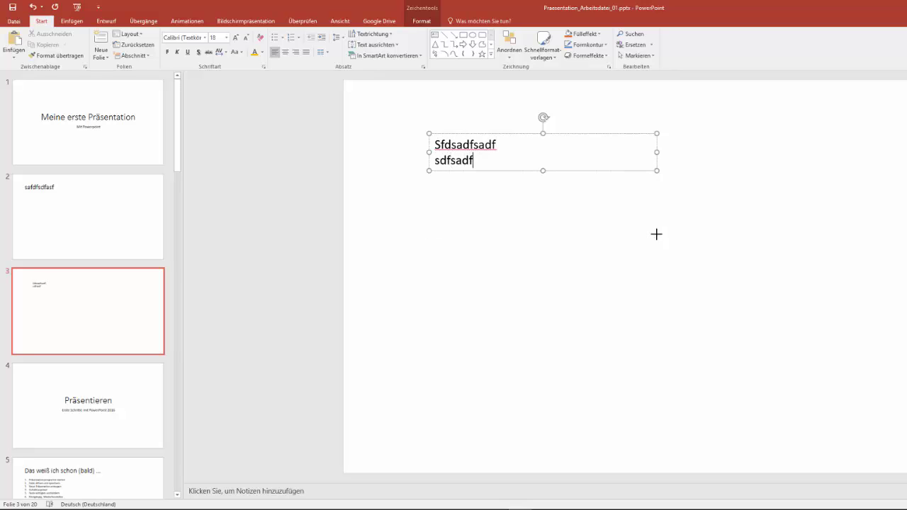
pyautogui.press('Return')
pyautogui.write('sadf Sfsafsdf')
pyautogui.press('Return')
pyautogui.write('s')
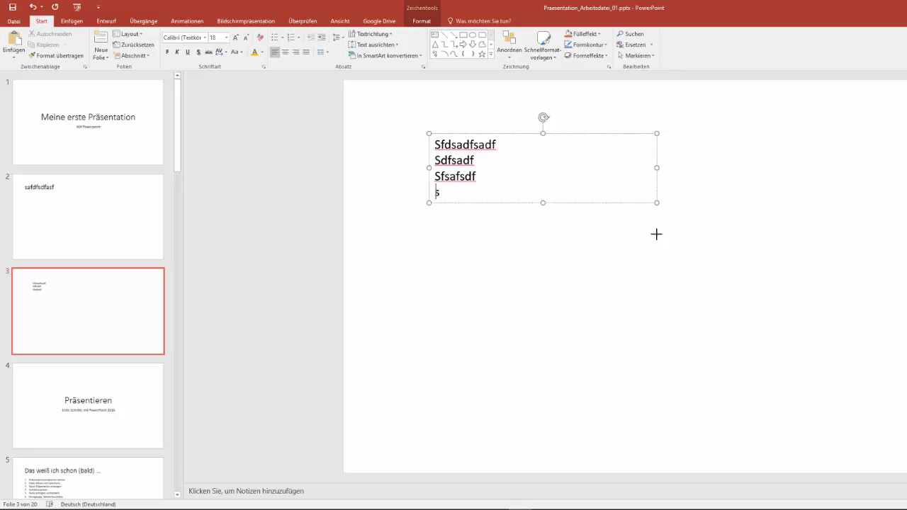
pyautogui.write('fsdf')
pyautogui.click(530, 263)
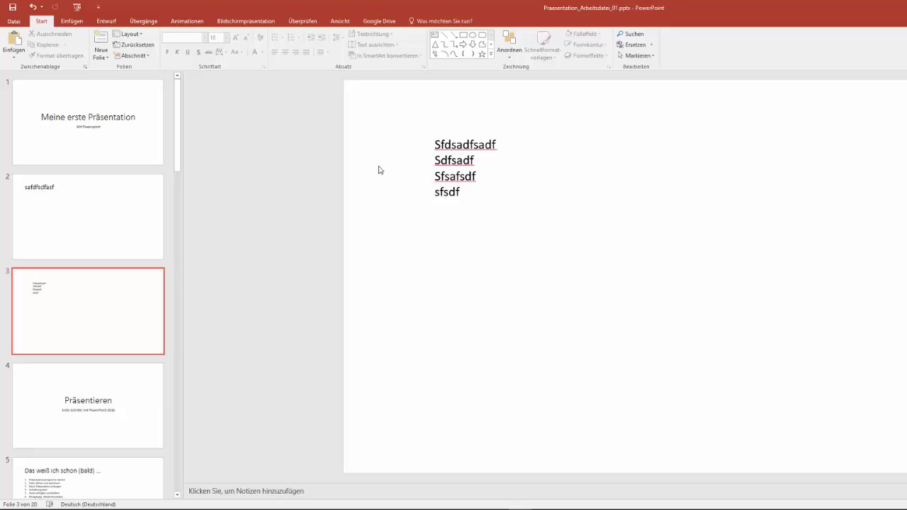
# Step: Select slide 1, Meine erste Präsentation, and switch to the Bildschirmpräsentation ribbon
pyautogui.click(130, 133)
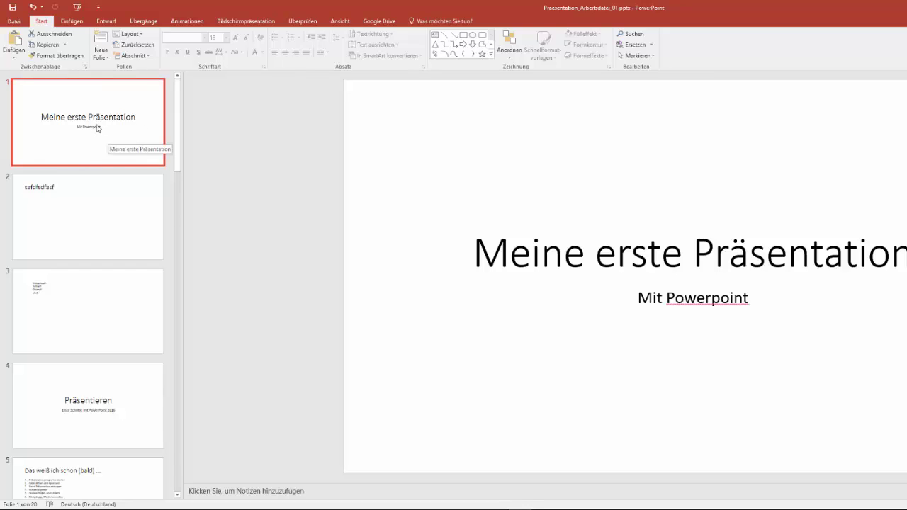
pyautogui.click(224, 22)
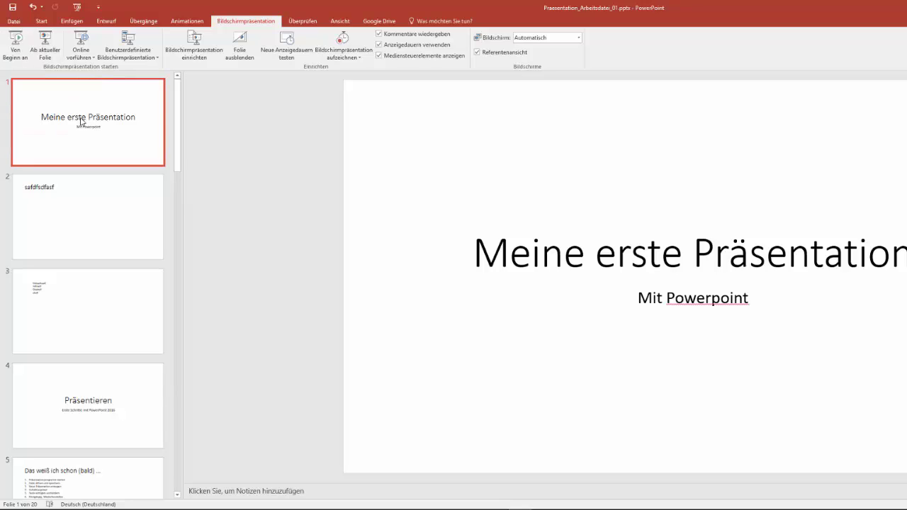
# Step: Run the show Von Beginn an, advance to slide 2, and end it with Esc
pyautogui.click(16, 47)
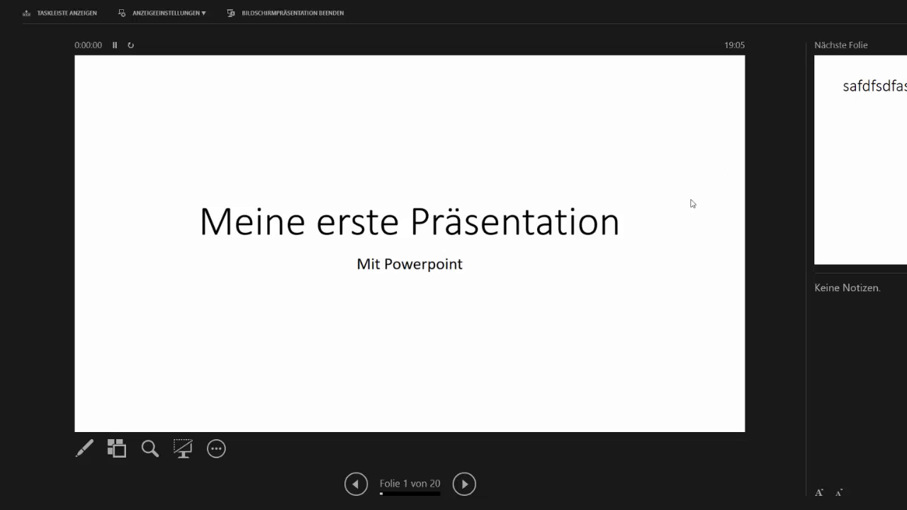
pyautogui.click(464, 484)
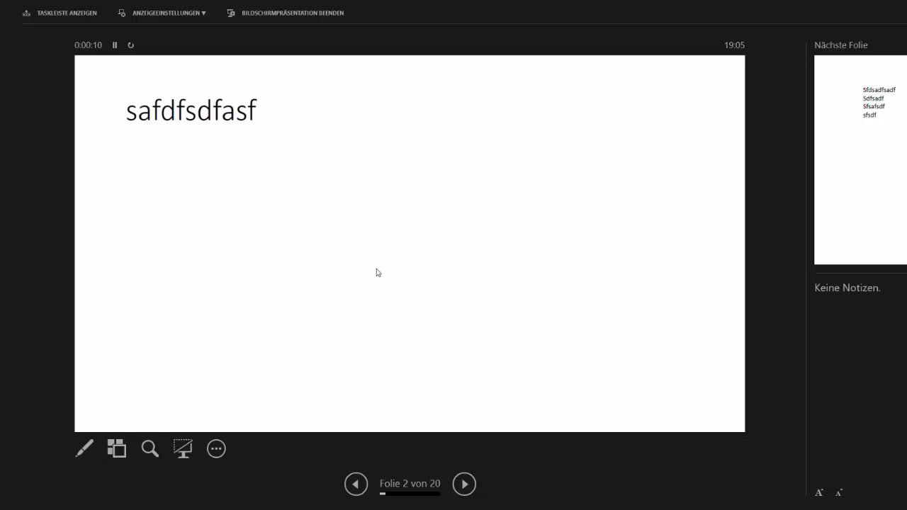
pyautogui.press('Escape')
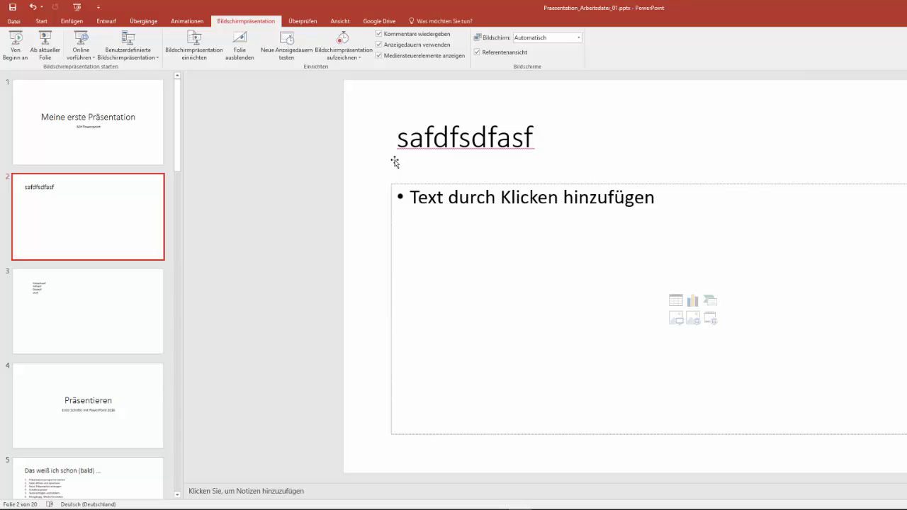
# Step: Mark slide 1, Meine erste Präsentation, as hidden using Folie ausblenden
pyautogui.click(393, 163)
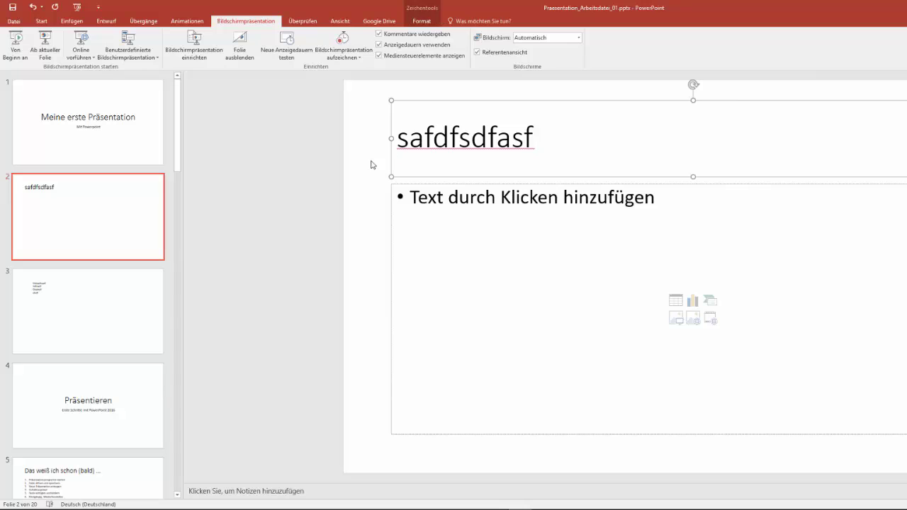
pyautogui.click(67, 128)
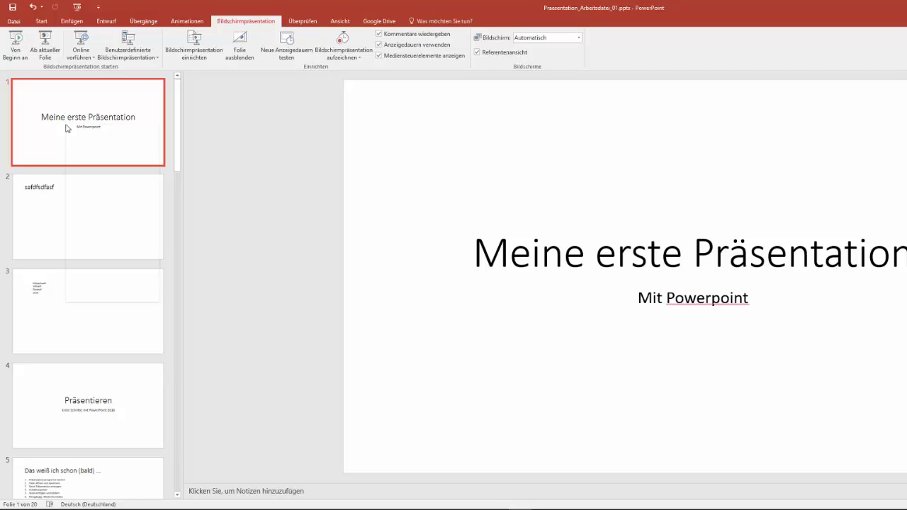
pyautogui.rightClick(67, 129)
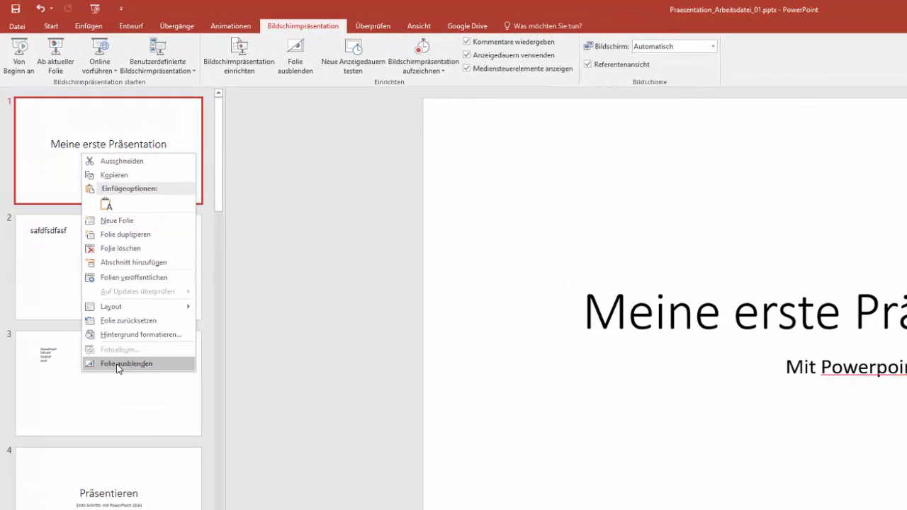
pyautogui.click(118, 365)
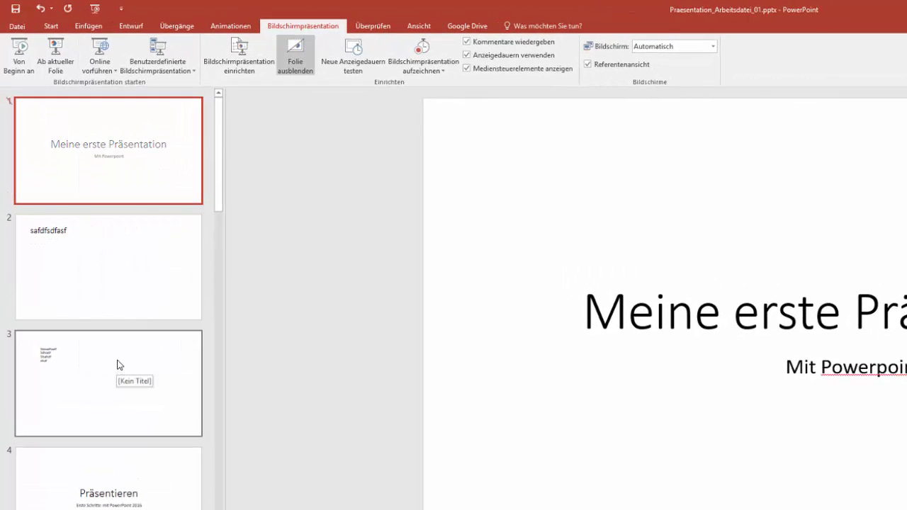
# Step: Start the show Von Beginn an, confirm it opens on slide 2, then end it
pyautogui.click(22, 68)
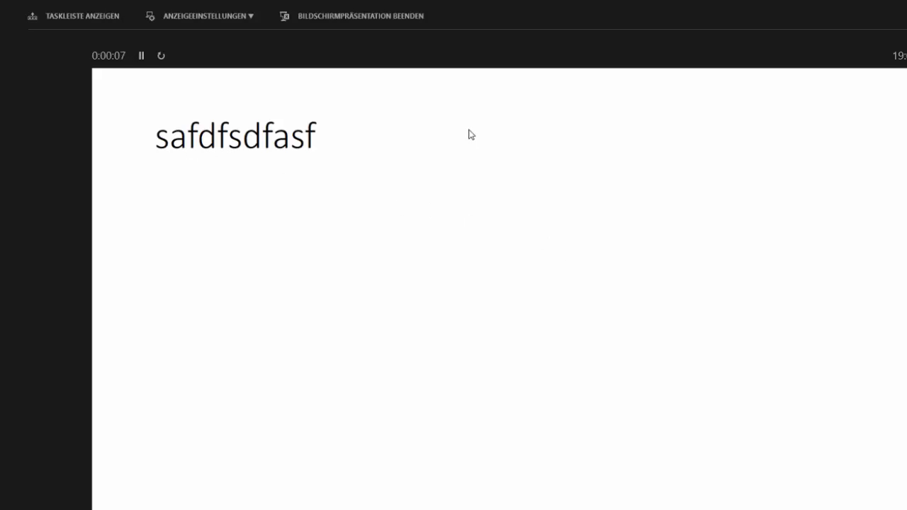
pyautogui.click(336, 23)
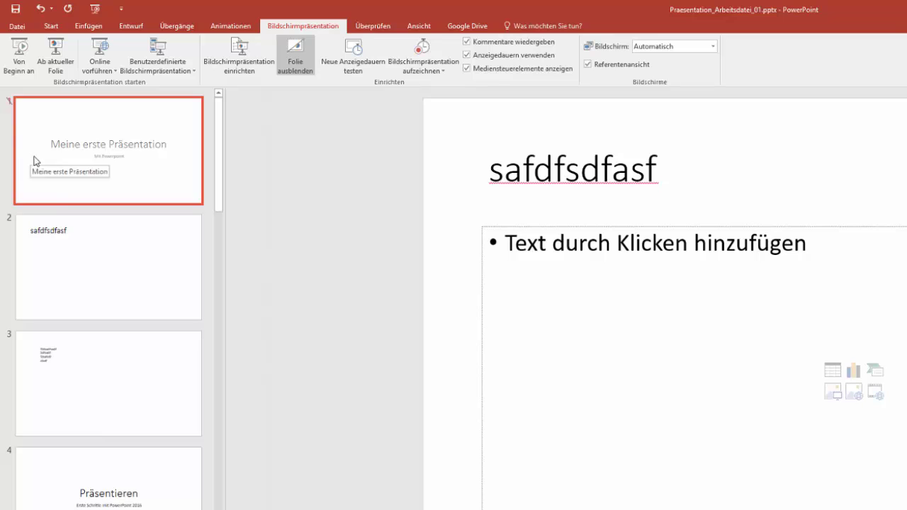
# Step: Hide slides 2 and 3 together with Folie ausblenden, then reselect slide 1
pyautogui.click(75, 254)
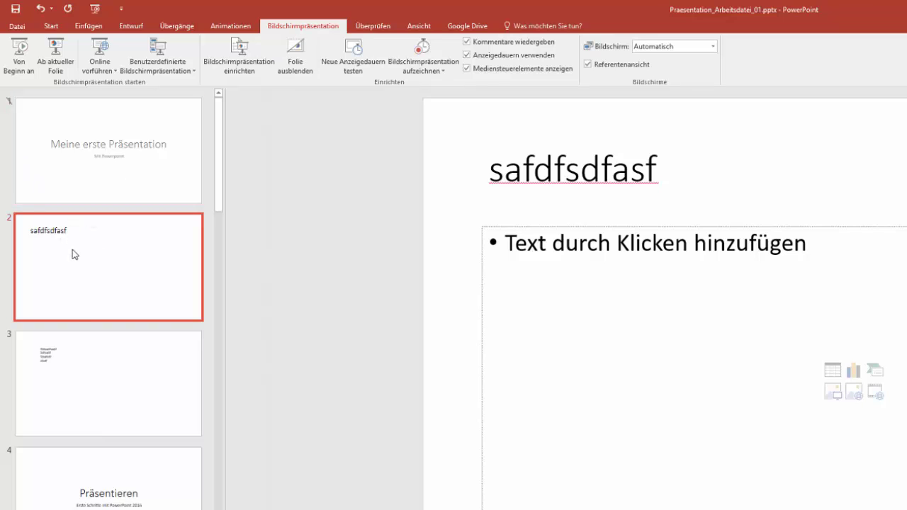
pyautogui.click(78, 379)
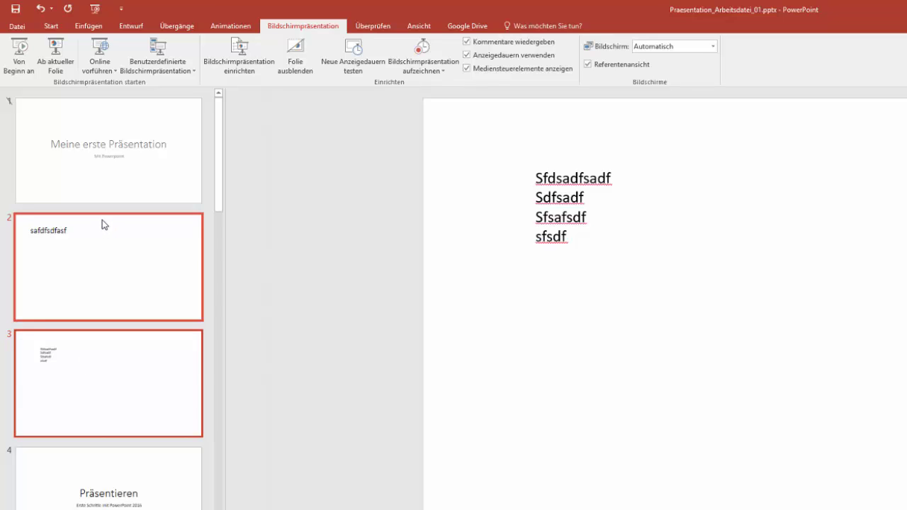
pyautogui.rightClick(90, 245)
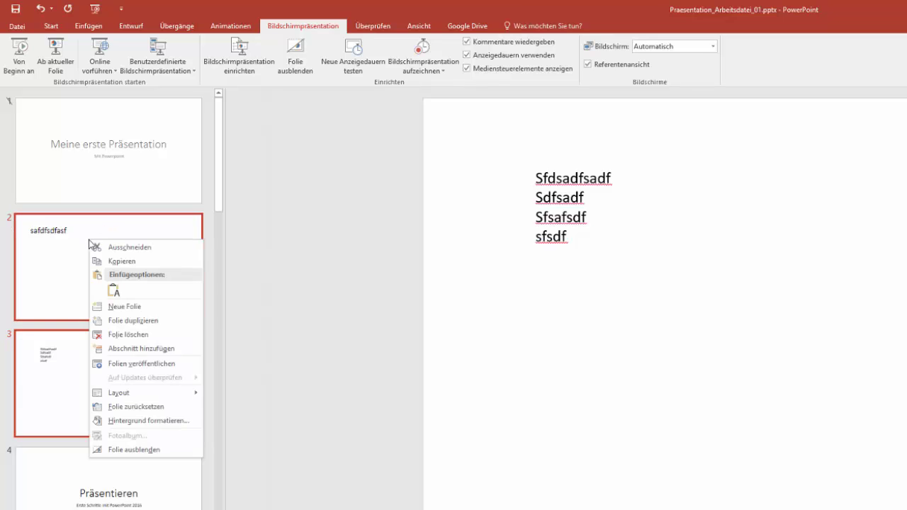
pyautogui.click(124, 449)
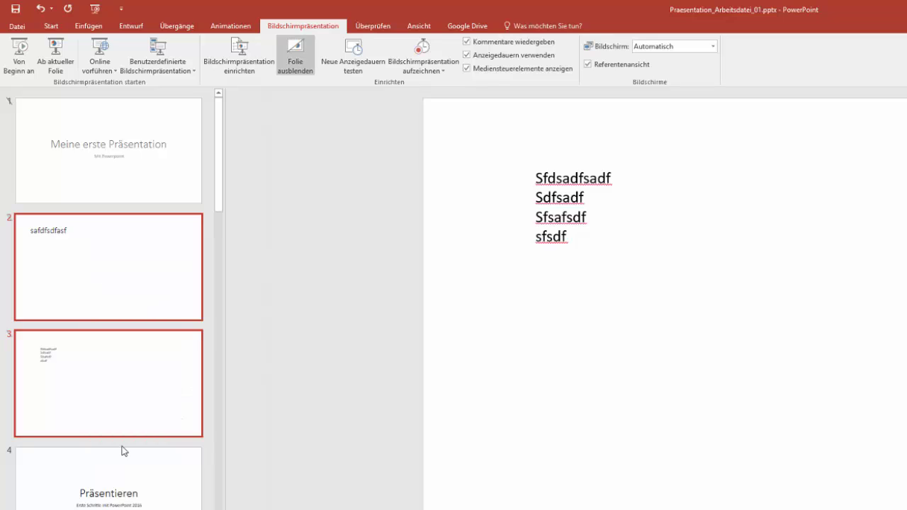
pyautogui.click(109, 316)
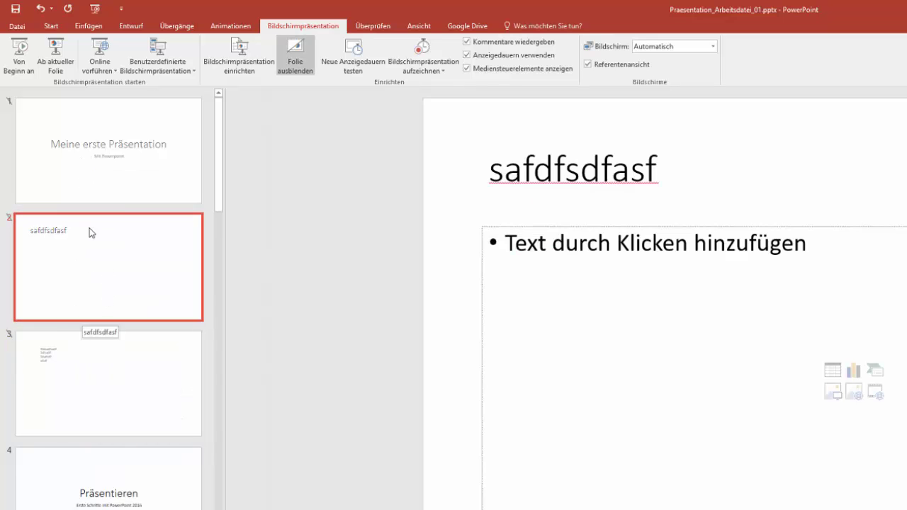
pyautogui.click(98, 161)
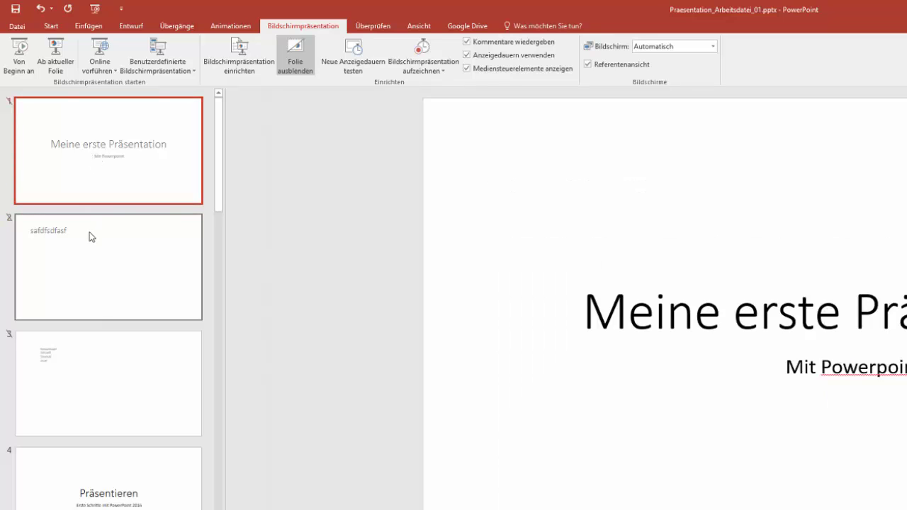
# Step: Select slides 1–3 and toggle Folie ausblenden off so they show in the slideshow again
pyautogui.keyDown('shift'); pyautogui.click(87, 361); pyautogui.keyUp('shift')
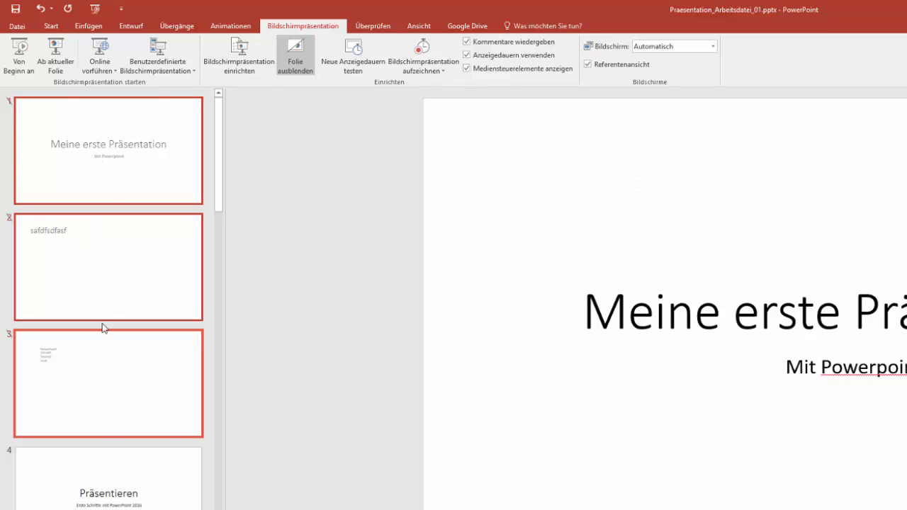
pyautogui.rightClick(97, 180)
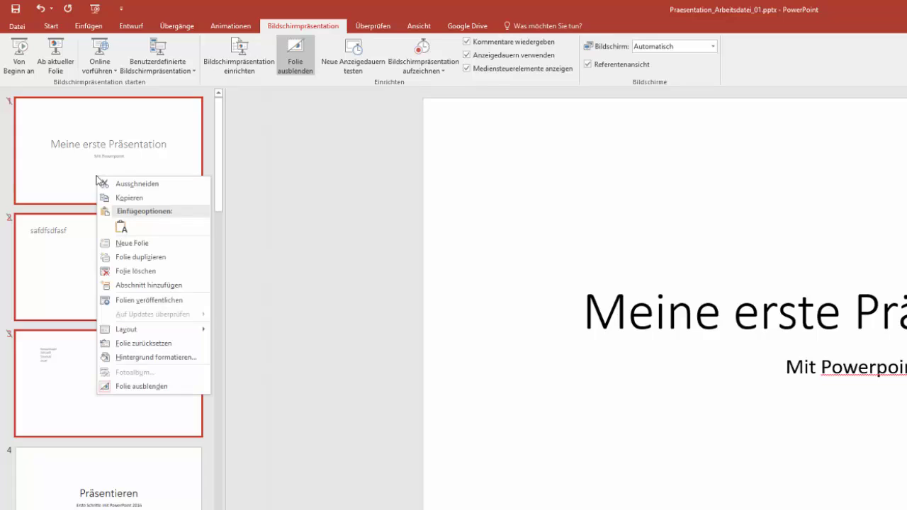
pyautogui.click(141, 386)
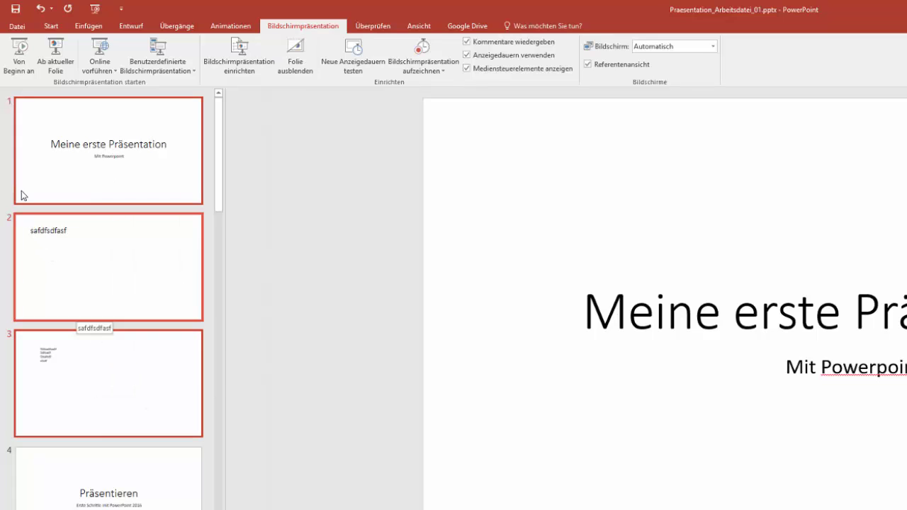
pyautogui.click(86, 150)
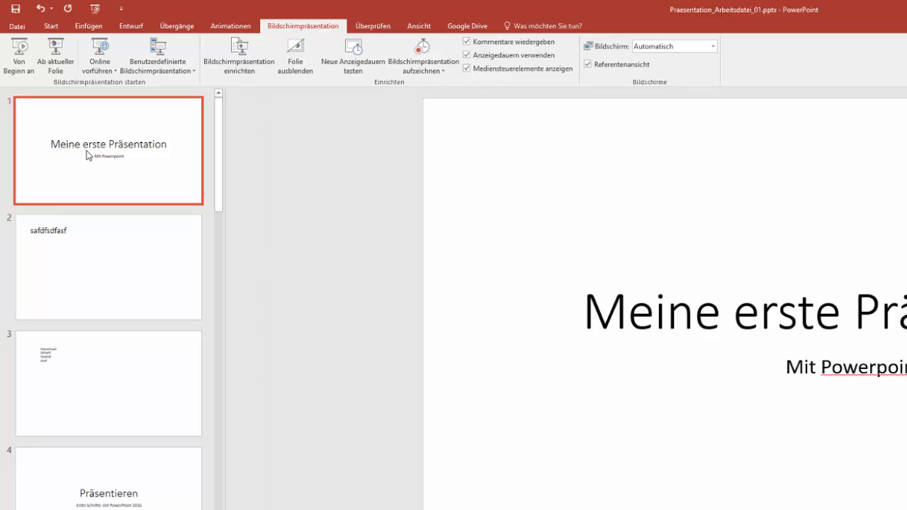
# Step: Remove slides 1–3 with Folie löschen, leaving Präsentieren as the first slide
pyautogui.keyDown('shift'); pyautogui.click(69, 384); pyautogui.keyUp('shift')
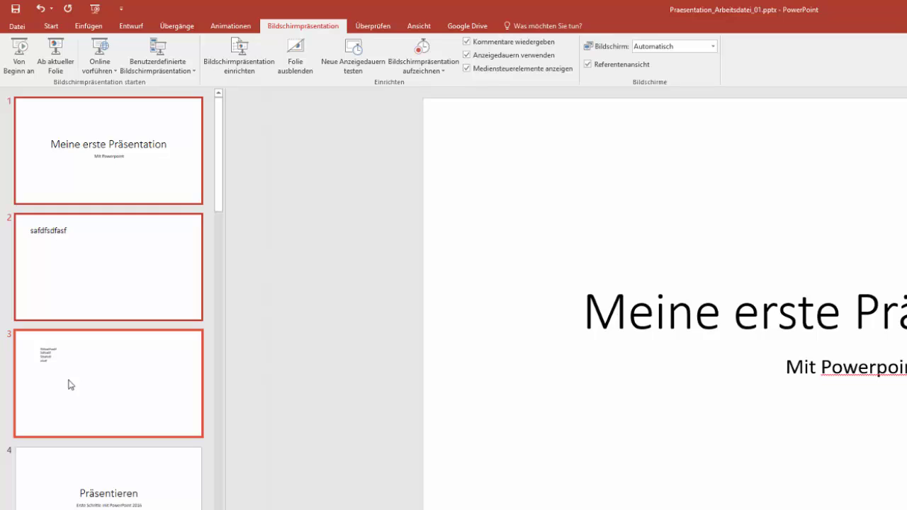
pyautogui.rightClick(91, 259)
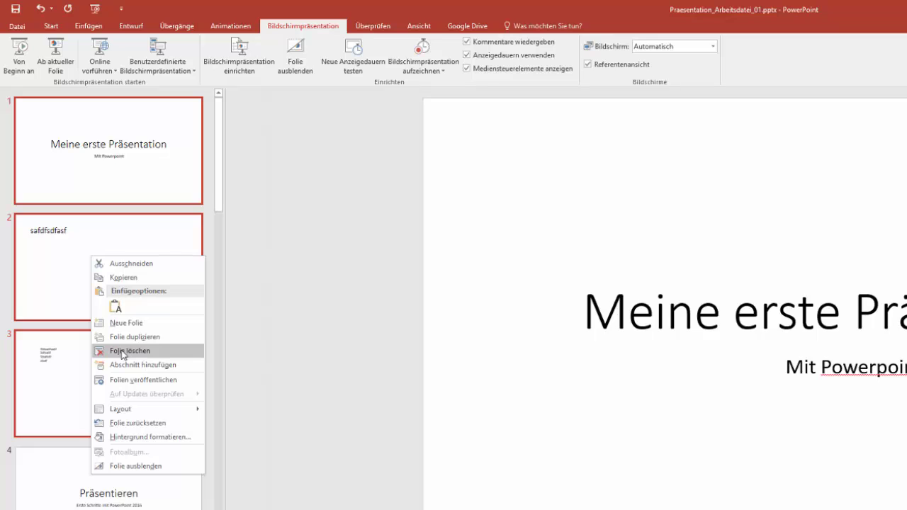
pyautogui.click(123, 351)
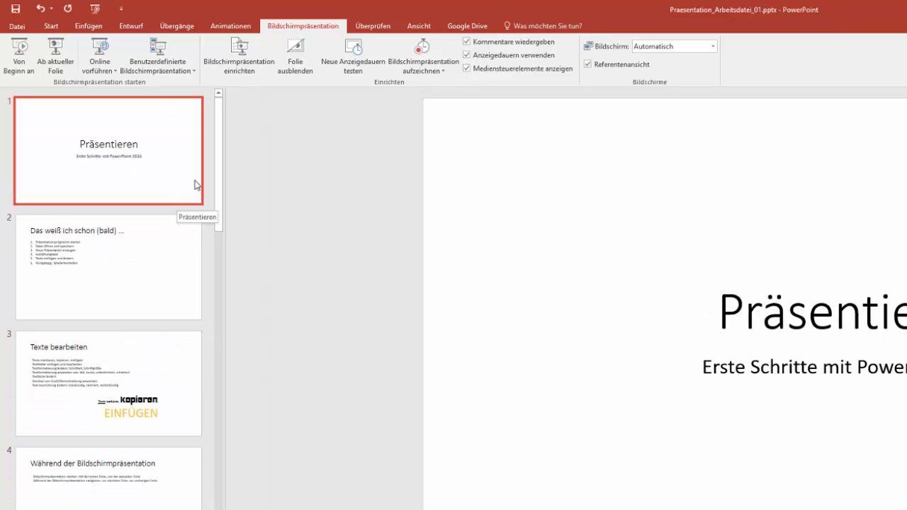
# Step: Scroll the thumbnail pane down and display slide 6, Aufbau einer Präsentation
pyautogui.moveTo(218, 196); pyautogui.dragTo(213, 312)
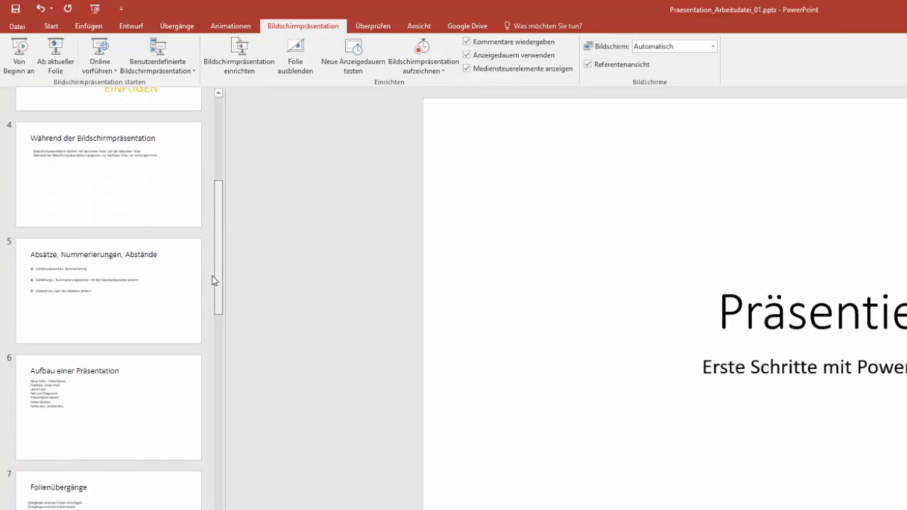
pyautogui.scroll(-2, 205, 313)
pyautogui.click(97, 230)
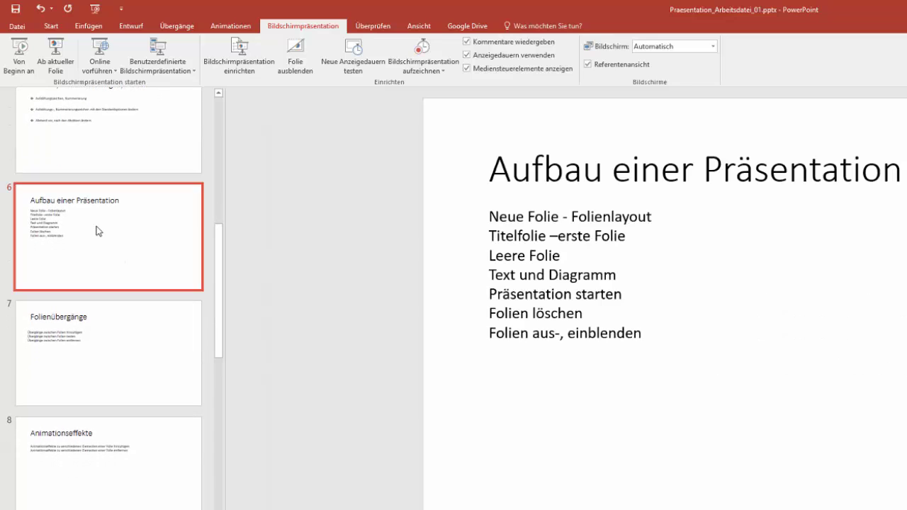